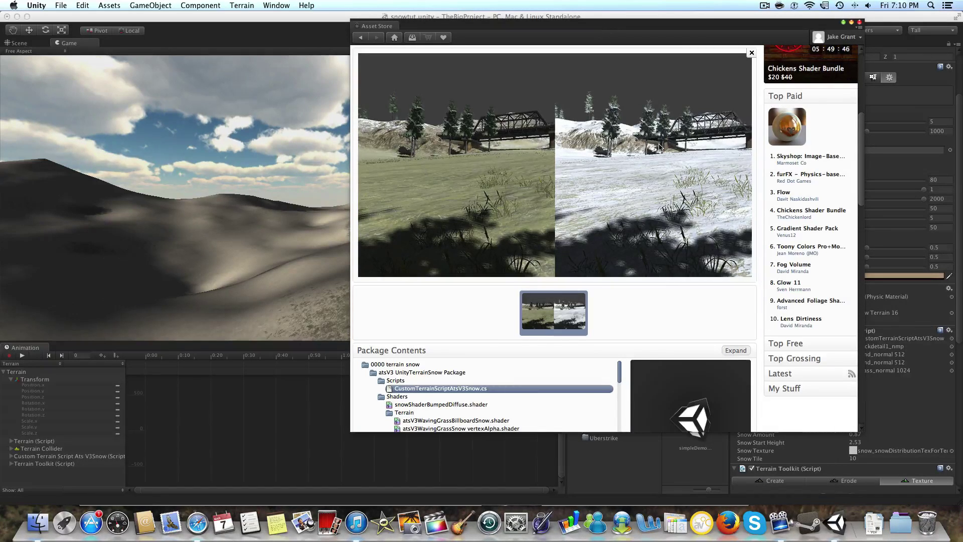
- Scroll up the ats Snow Suite Asset Store page to show its header, description and Import button
scroll(661, 148, up, 5)
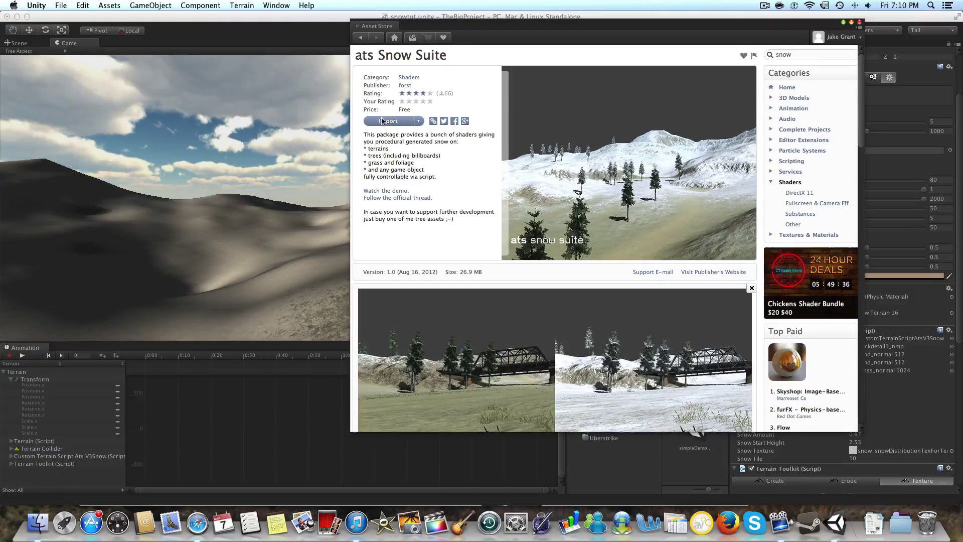
- Back in the editor, expand 0000 terrain snow > atsV3 UnityTerrainSnow and open its Scripts folder
click(309, 21)
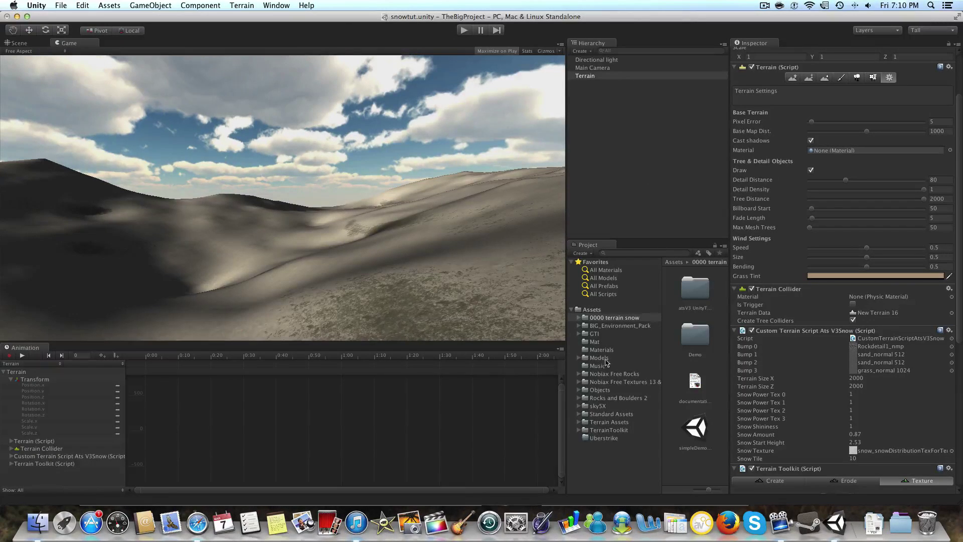
click(580, 319)
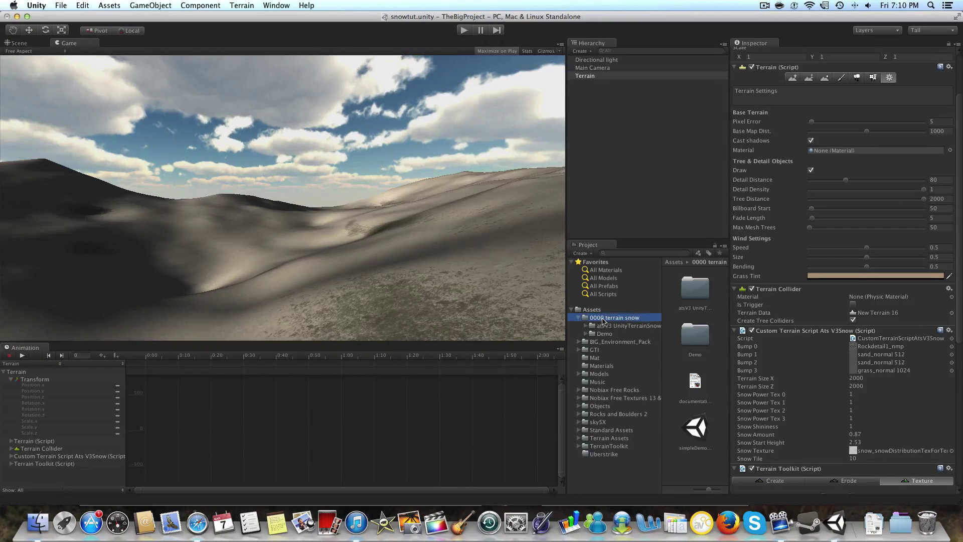
click(601, 326)
click(601, 334)
click(597, 326)
click(601, 334)
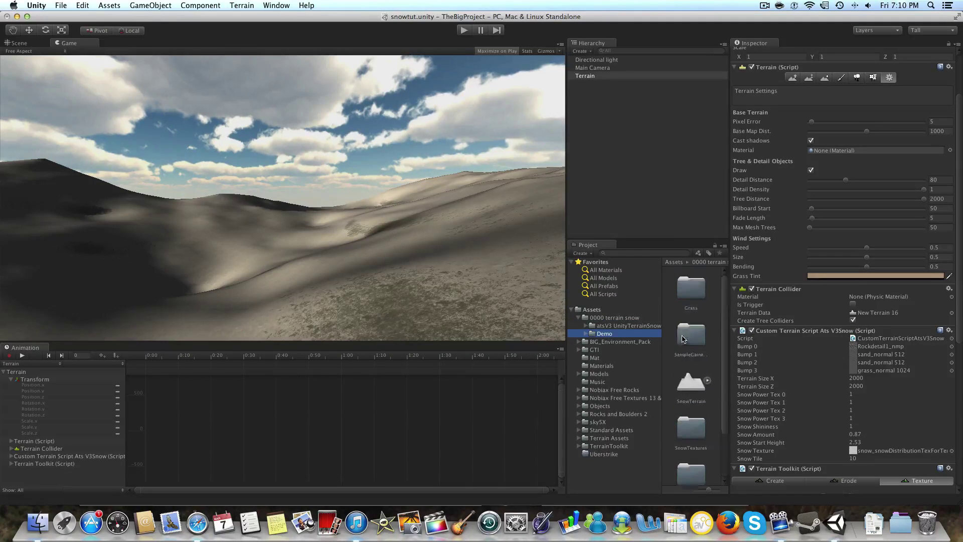
scroll(682, 339, down, 2)
key(Up)
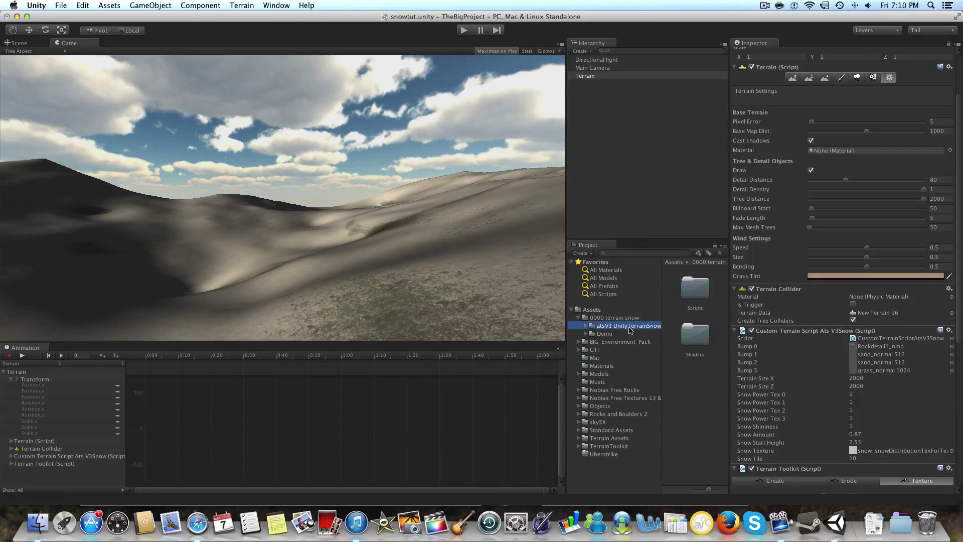
double_click(694, 296)
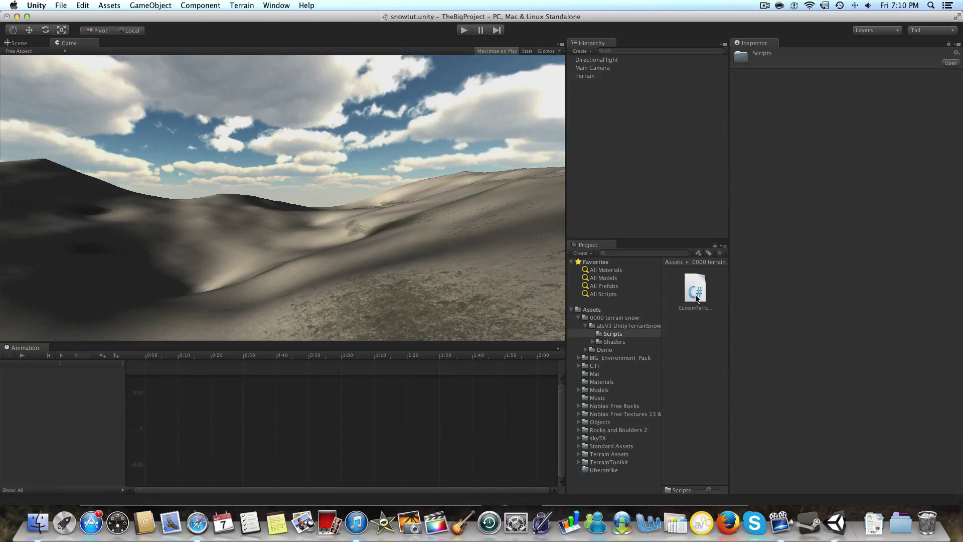
- Select the Terrain and browse the Demo TerrainTextures folder, such as grass 1024 and rock 1024
click(602, 76)
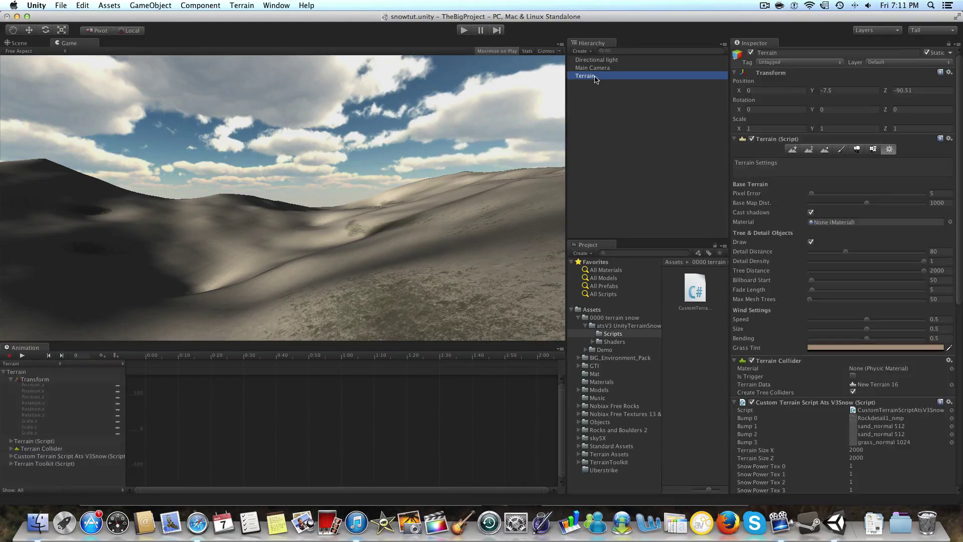
scroll(810, 195, down, 10)
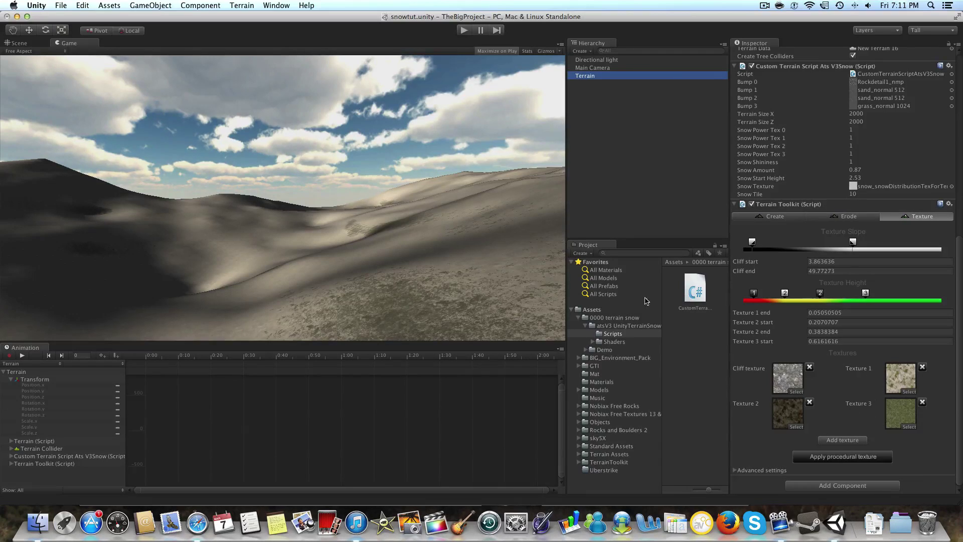
click(586, 350)
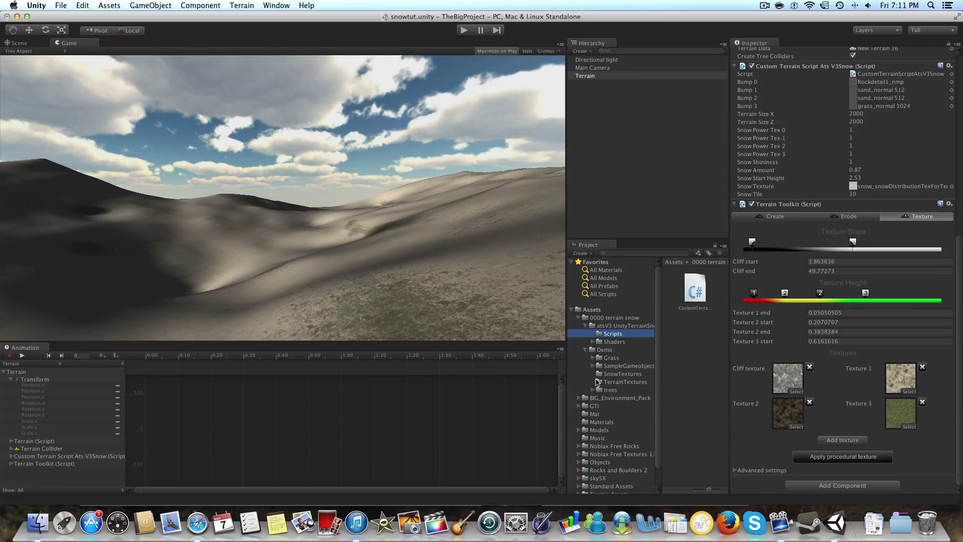
click(611, 383)
scroll(673, 361, down, 3)
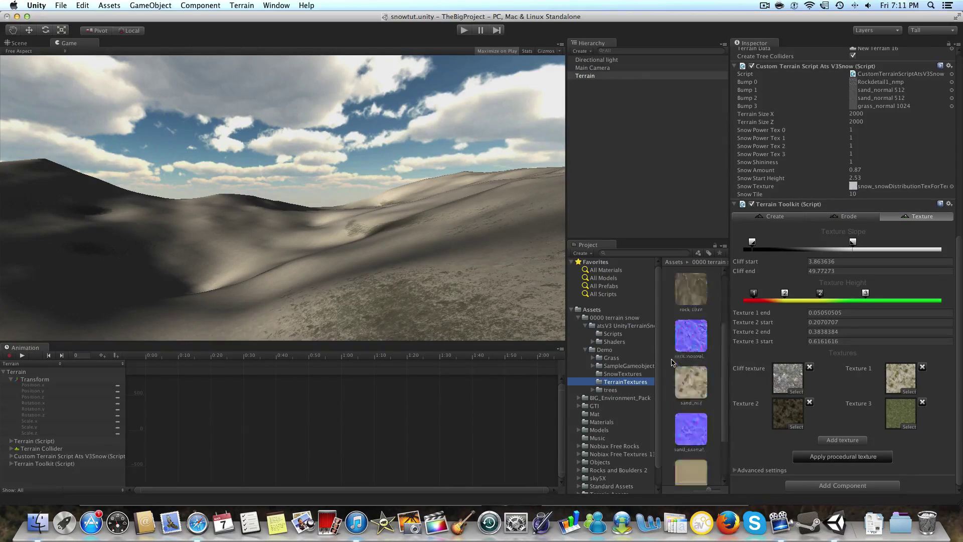
scroll(672, 362, down, 1)
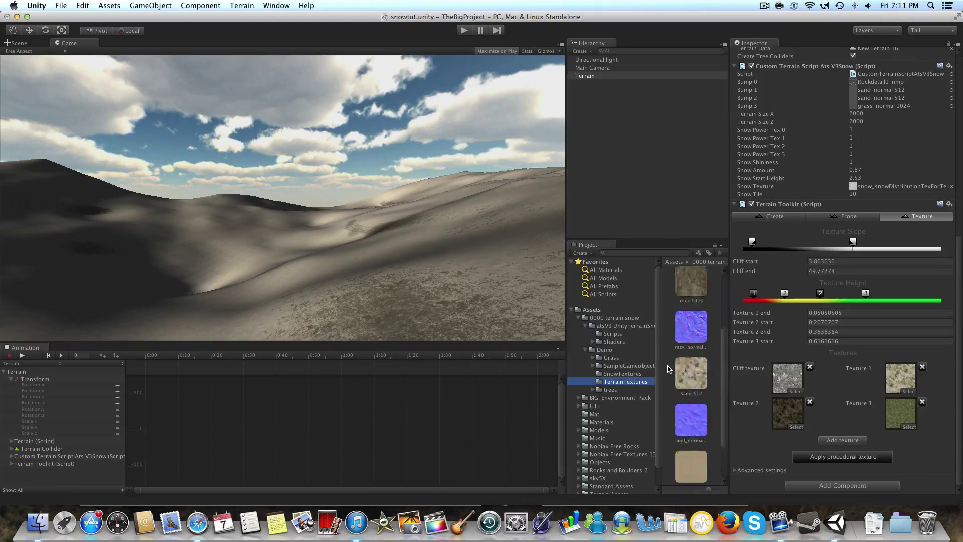
scroll(668, 369, down, 2)
- Collapse the Demo and atsV3 UnityTerrainSnow folders and reselect the Terrain to view its settings
click(585, 350)
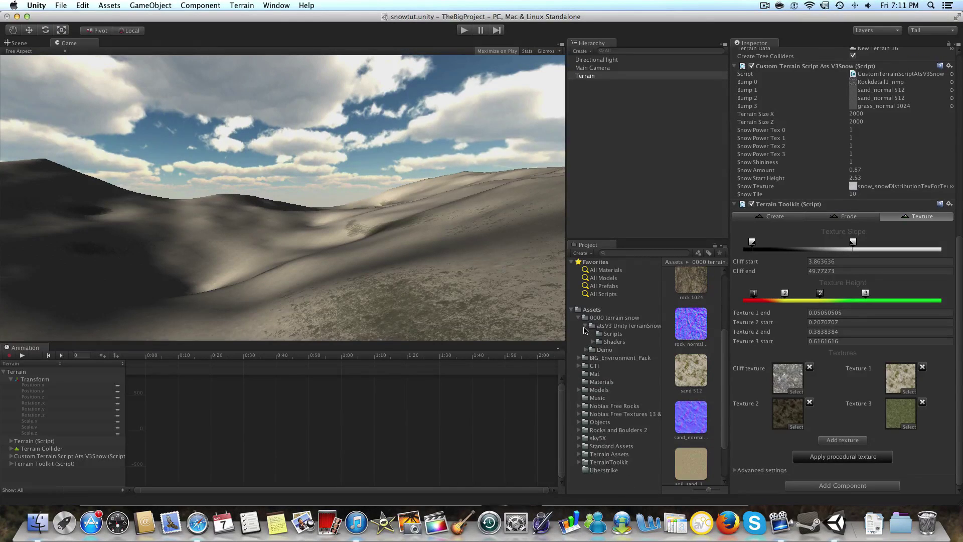
click(584, 327)
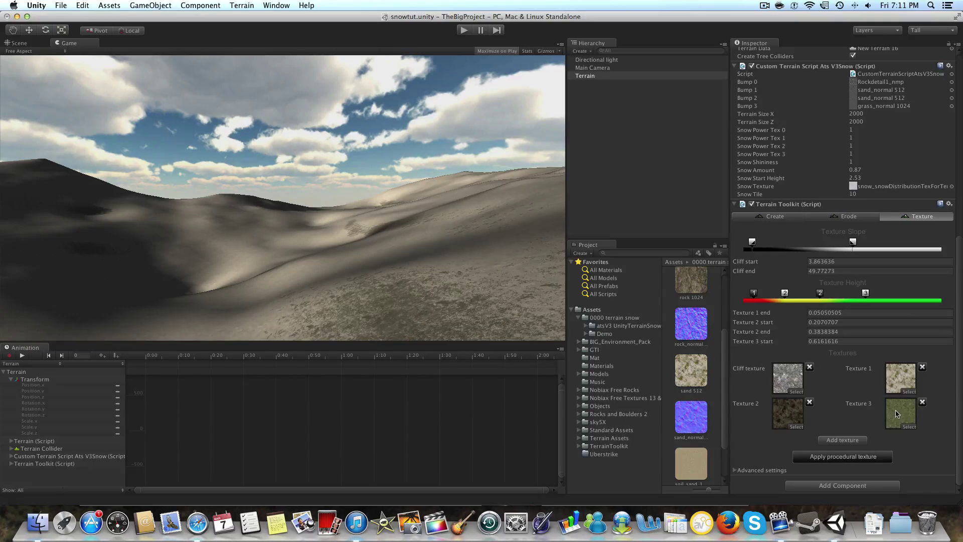
scroll(693, 299, up, 2)
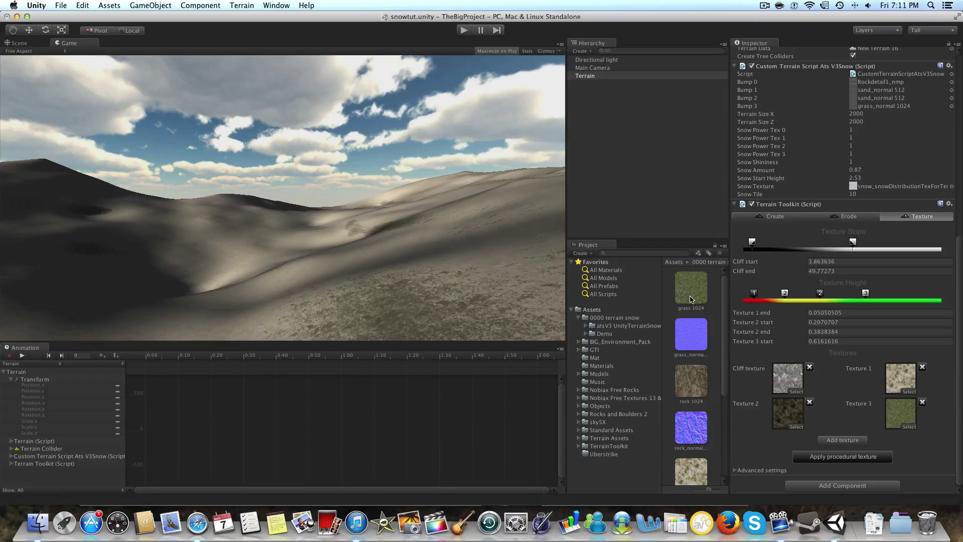
click(611, 77)
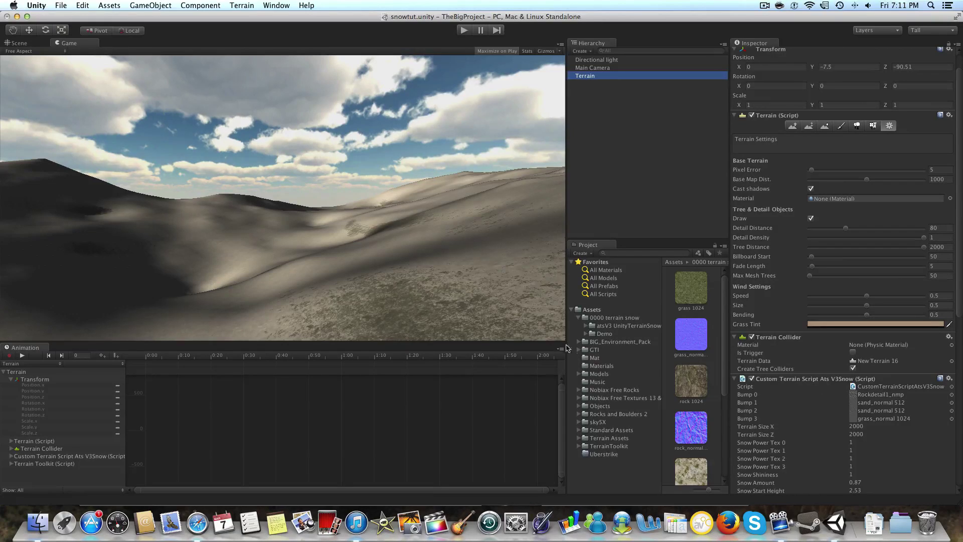
- Open the atsV3 UnityTerrainSnow Scripts folder and review the Custom Terrain Script and Terrain Toolkit settings
click(586, 325)
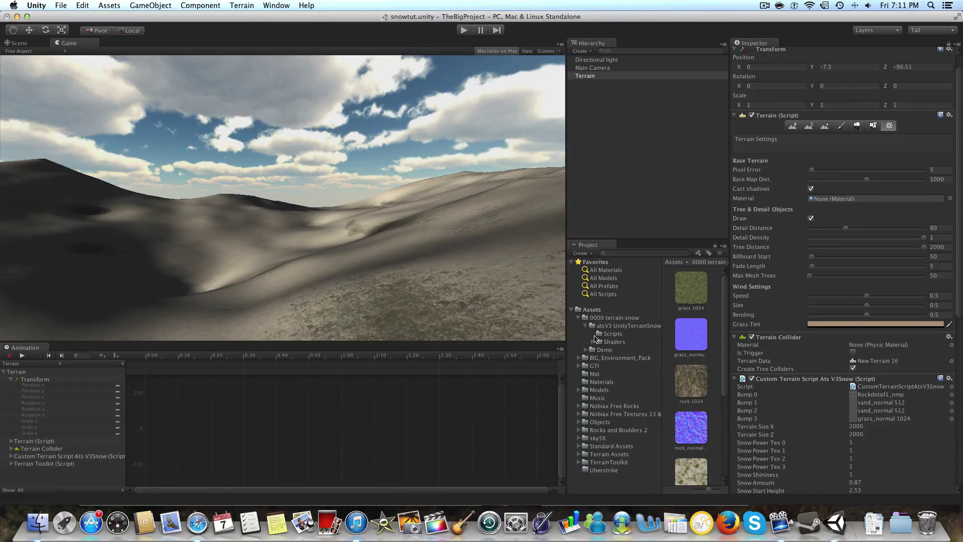
click(604, 334)
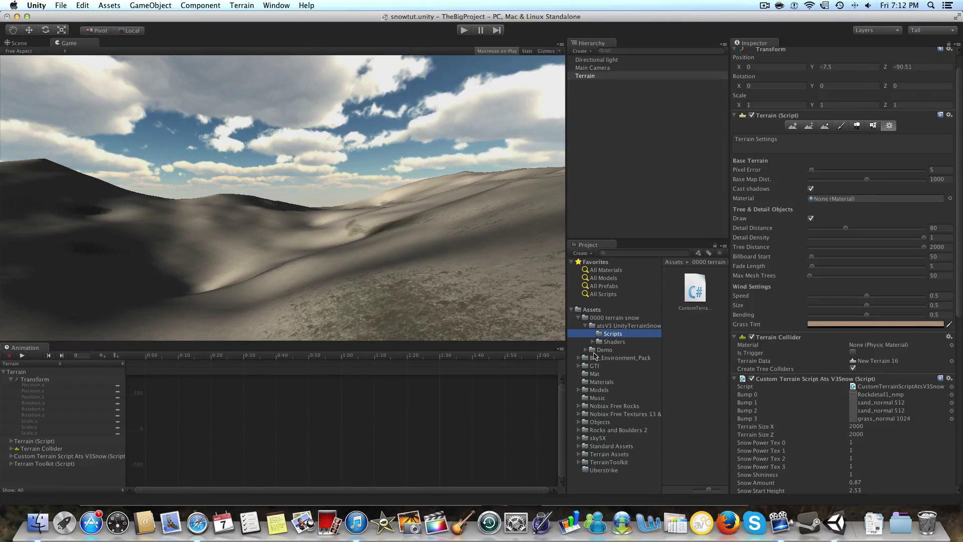
scroll(797, 290, down, 10)
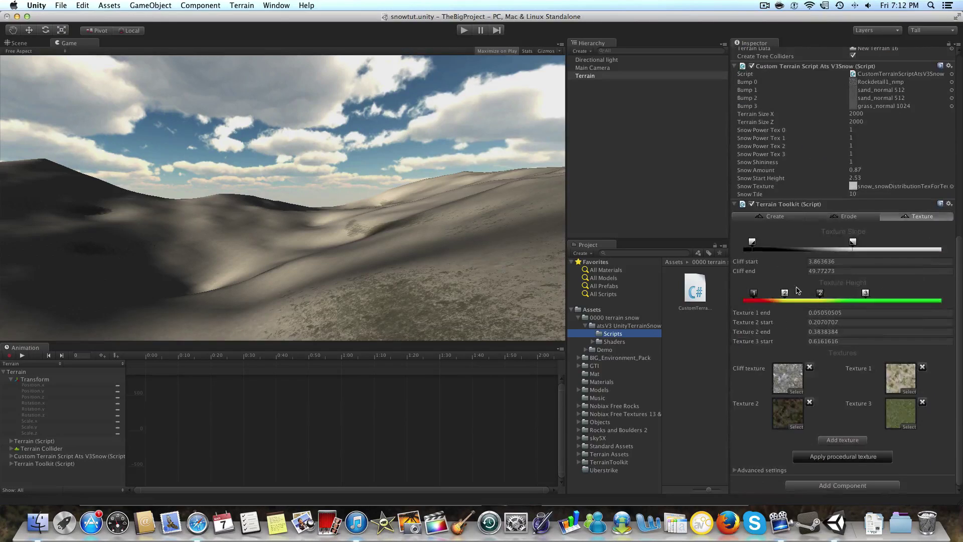
scroll(789, 377, up, 2)
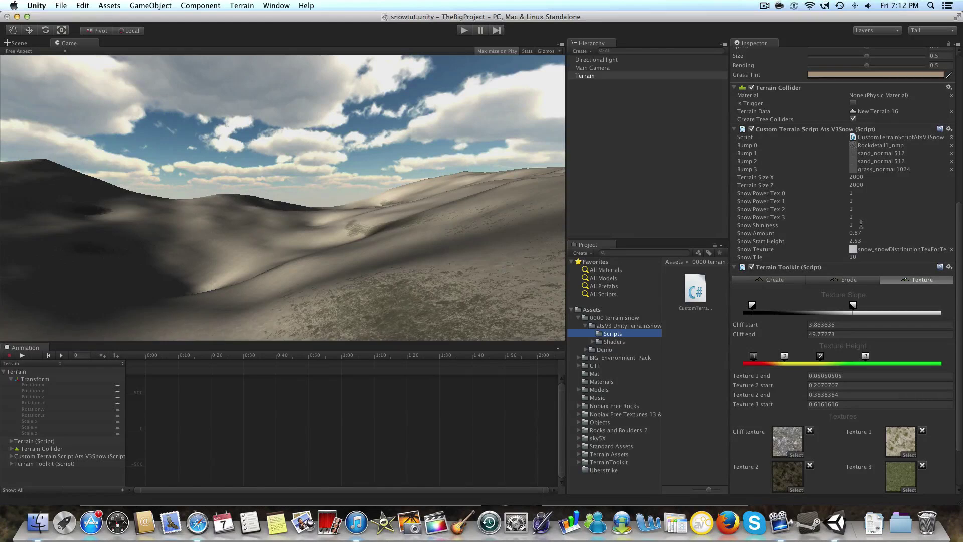
scroll(762, 141, up, 6)
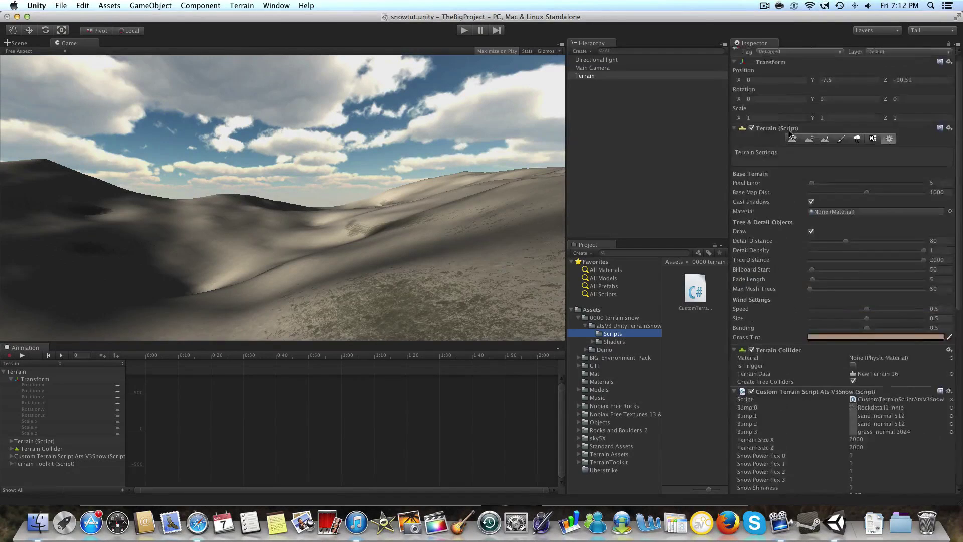
scroll(767, 201, down, 3)
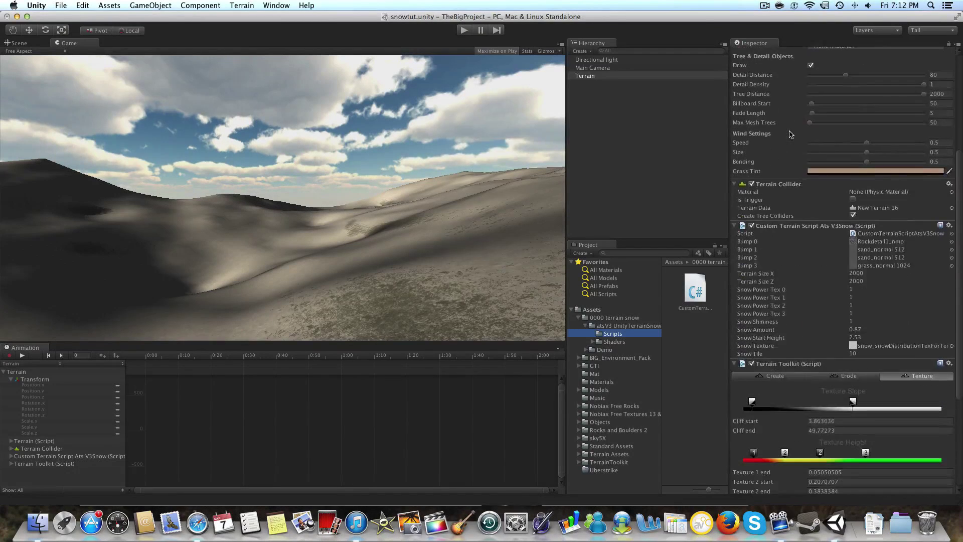
click(754, 231)
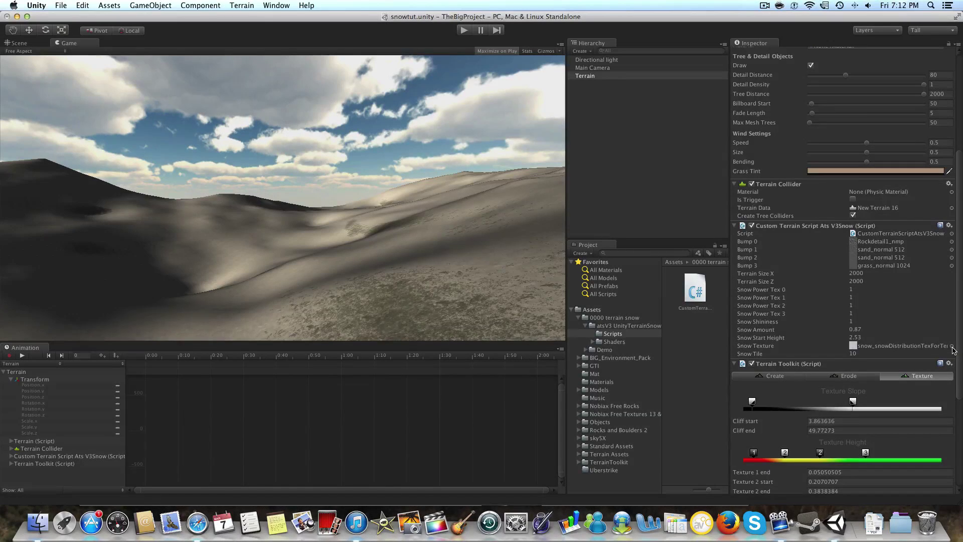
click(951, 346)
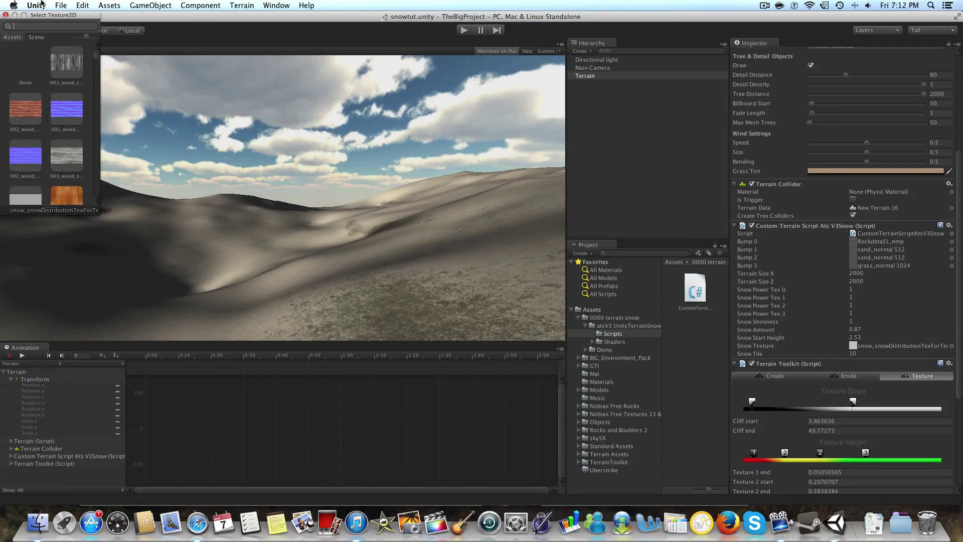
text(snow_)
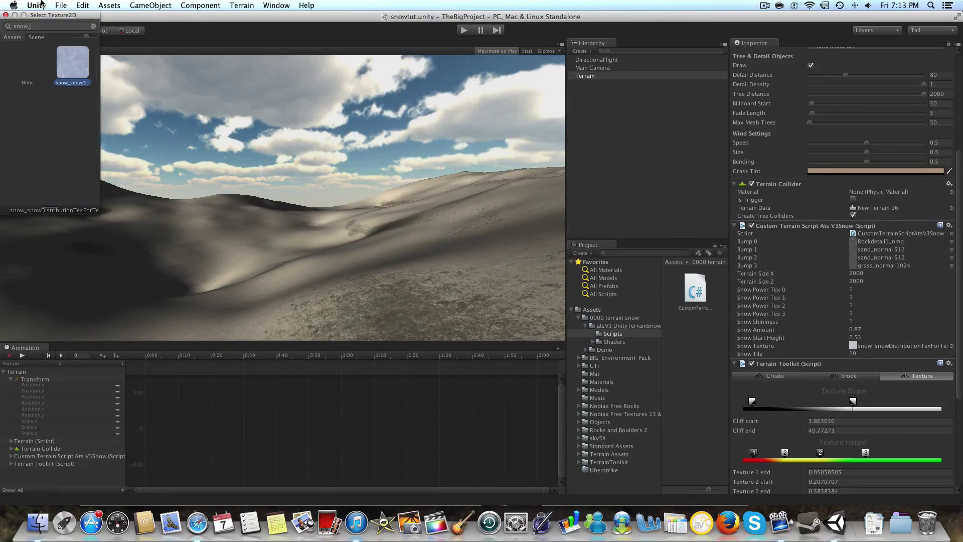
text(snow)
click(6, 15)
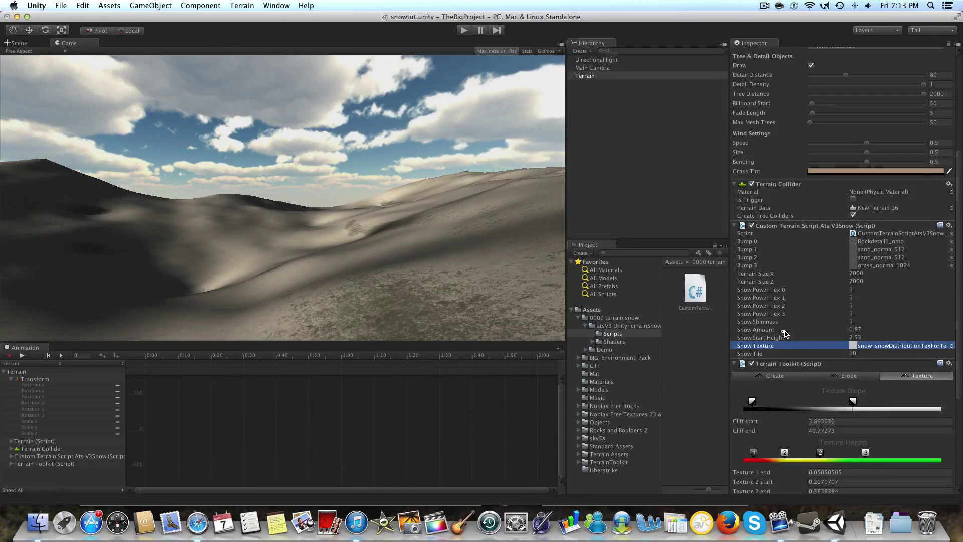
- Preview bare terrain by lowering Snow Amount, settling it at 0.86
mouse_move(787, 333)
mouse_down()
mouse_move(670, 334)
mouse_move(816, 332)
mouse_move(799, 334)
mouse_up()
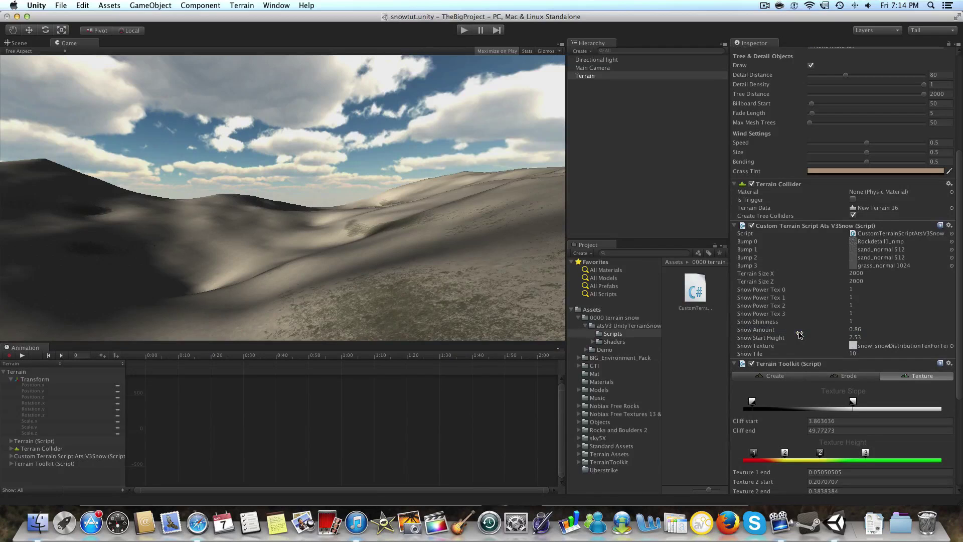
click(859, 337)
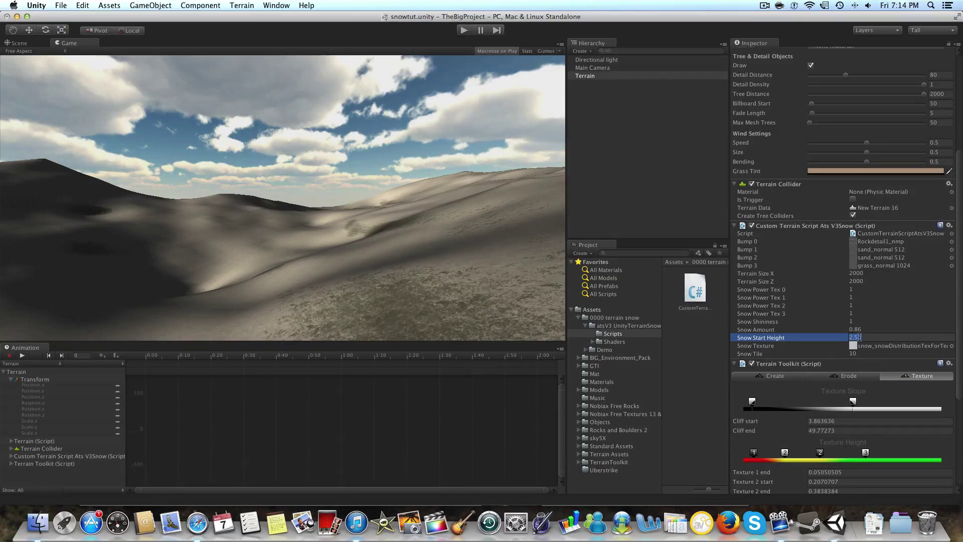
- Try Snow Start Height 0 and 500, then settle at 202.3 with Snow Amount 0.7
text(0)
key(Return)
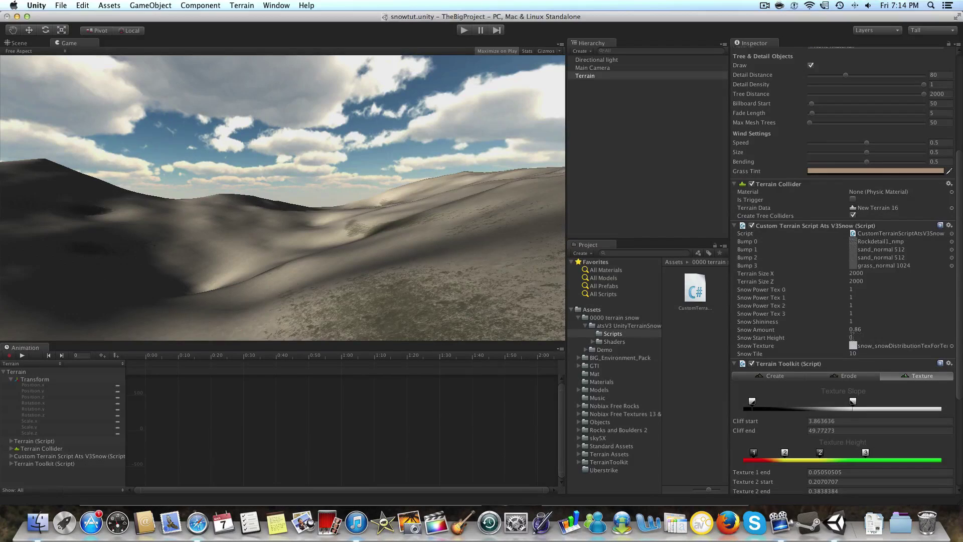
click(853, 338)
key(Return)
text(500)
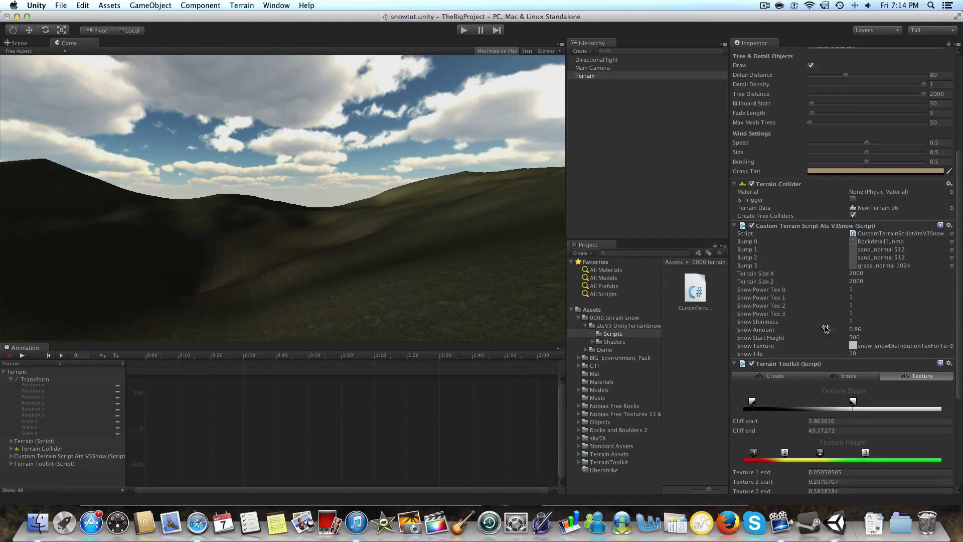
drag(810, 338, 690, 337)
mouse_move(801, 337)
mouse_down()
mouse_move(785, 339)
mouse_move(817, 340)
mouse_move(712, 340)
mouse_move(841, 337)
mouse_move(790, 340)
mouse_move(826, 340)
mouse_move(807, 343)
mouse_up()
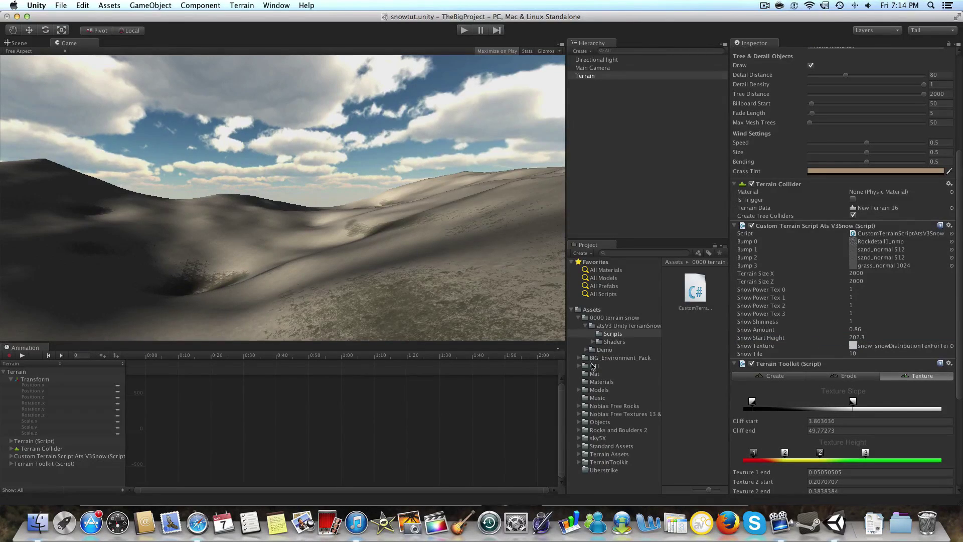
drag(811, 333, 806, 333)
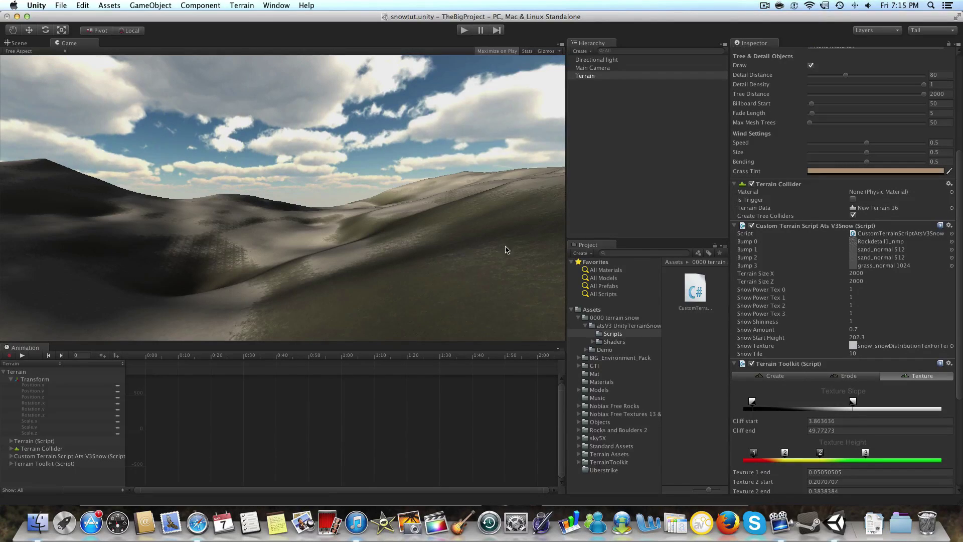
scroll(826, 178, up, 5)
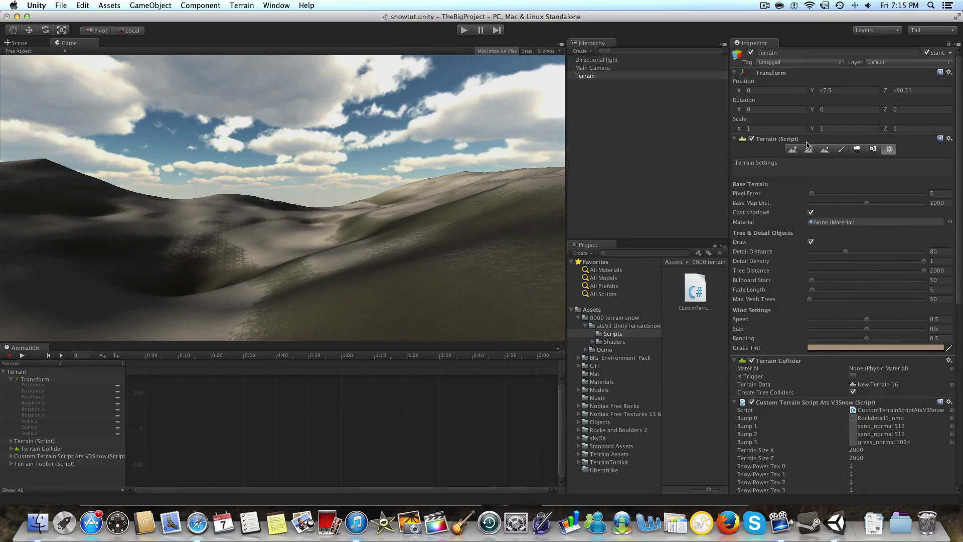
click(949, 222)
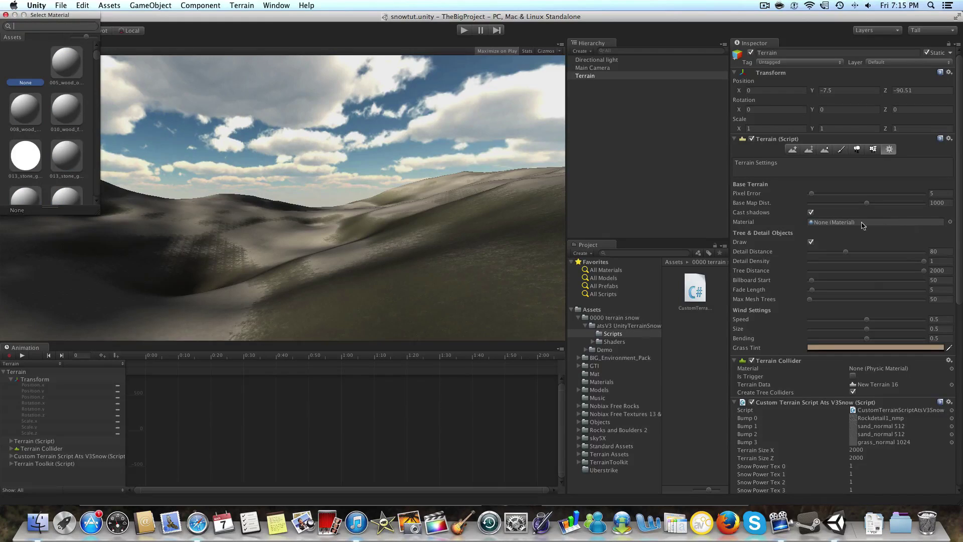
click(6, 15)
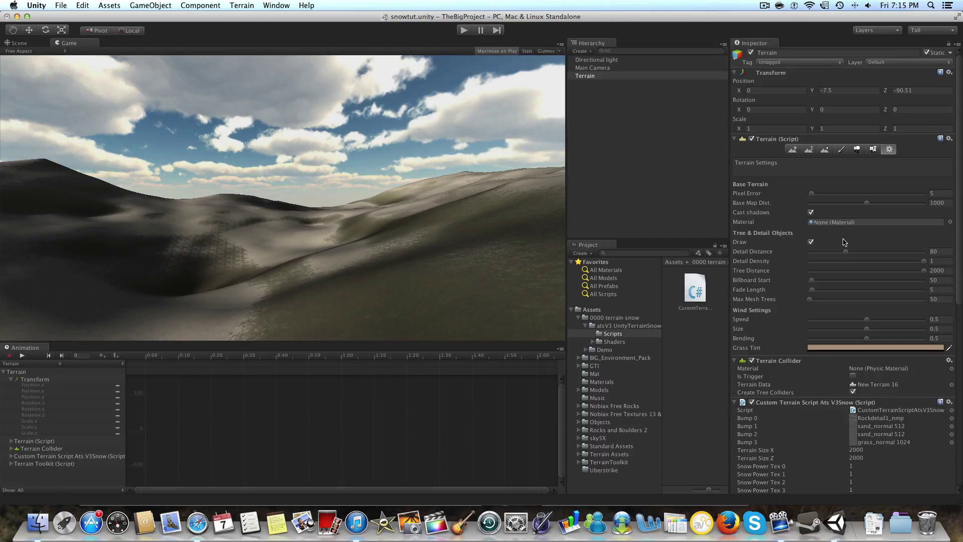
click(949, 222)
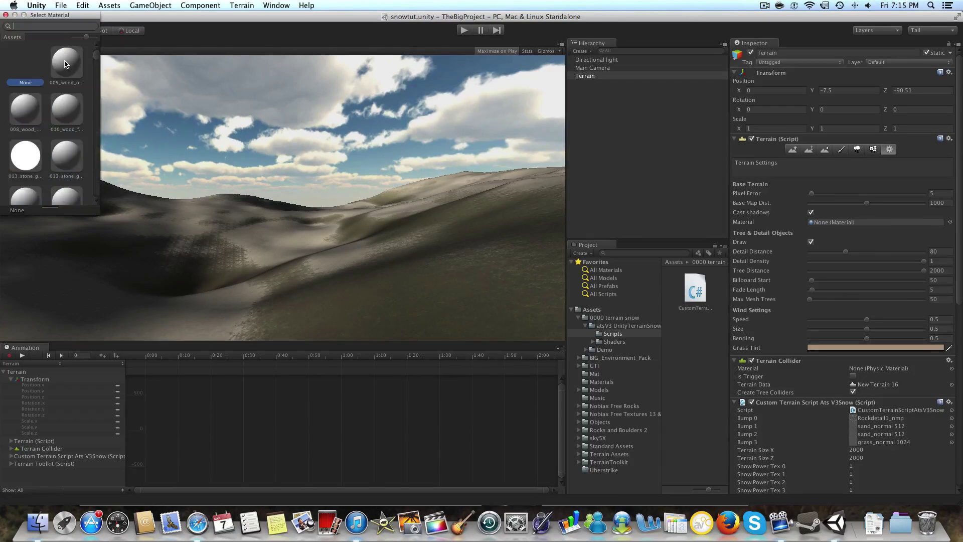
text(terr)
click(69, 64)
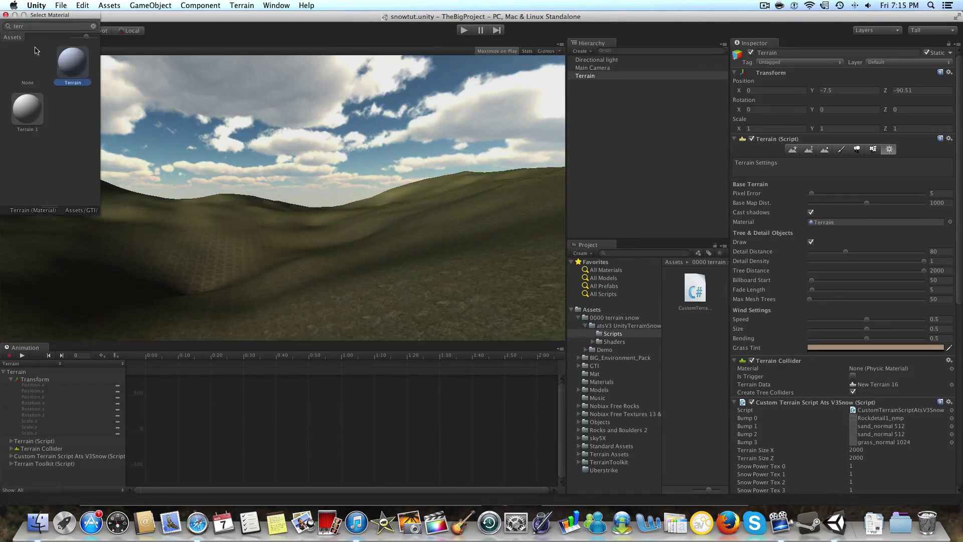
click(6, 16)
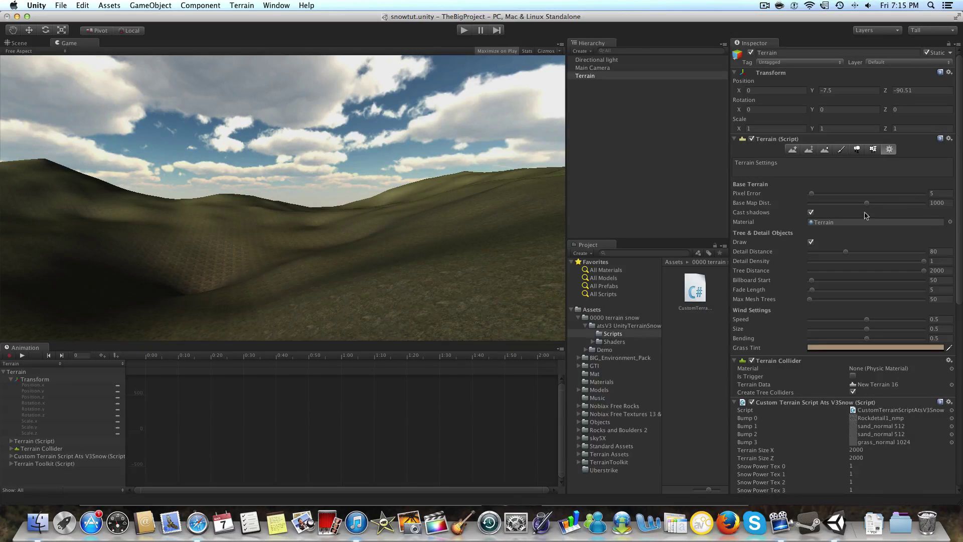
click(949, 222)
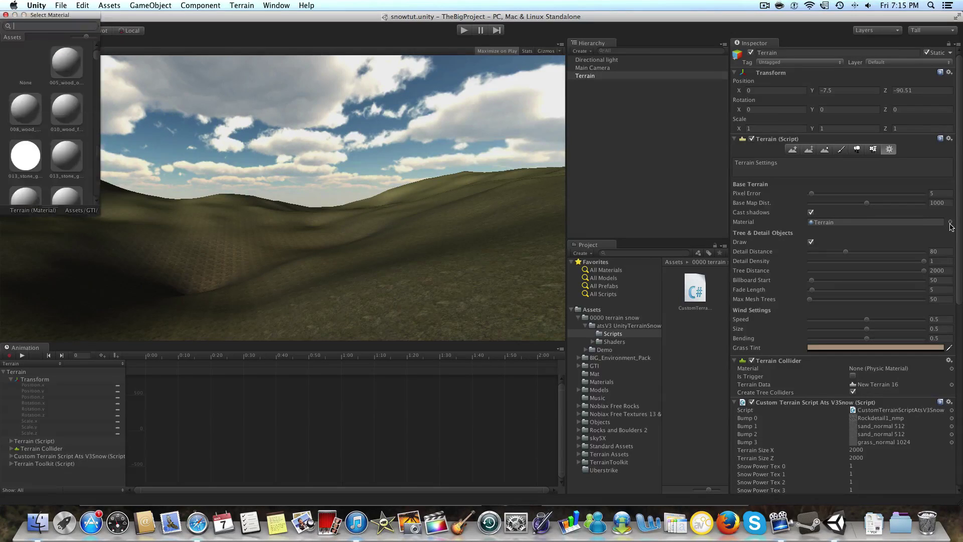
click(33, 73)
click(5, 15)
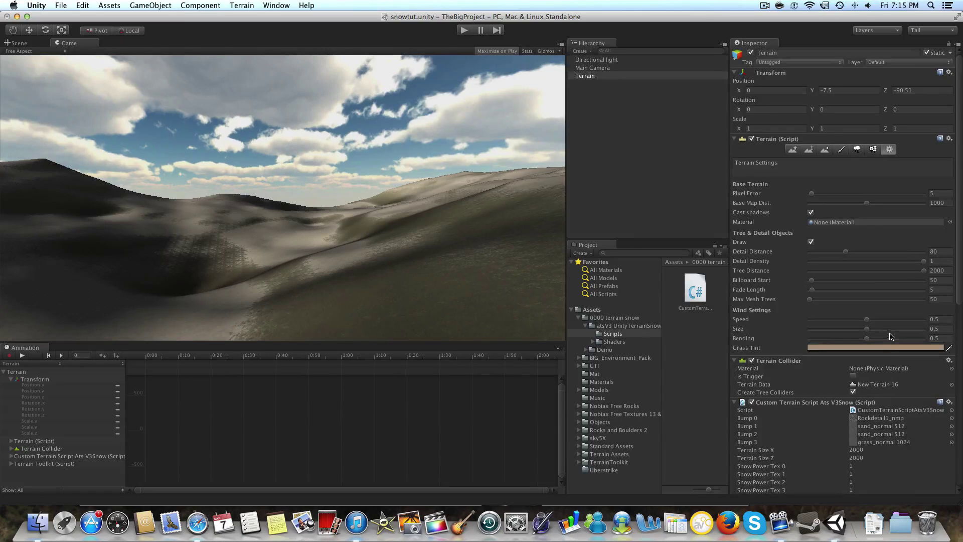
- Lower Snow Start Height to 201.6 and raise Snow Amount to 0.85
scroll(893, 333, down, 5)
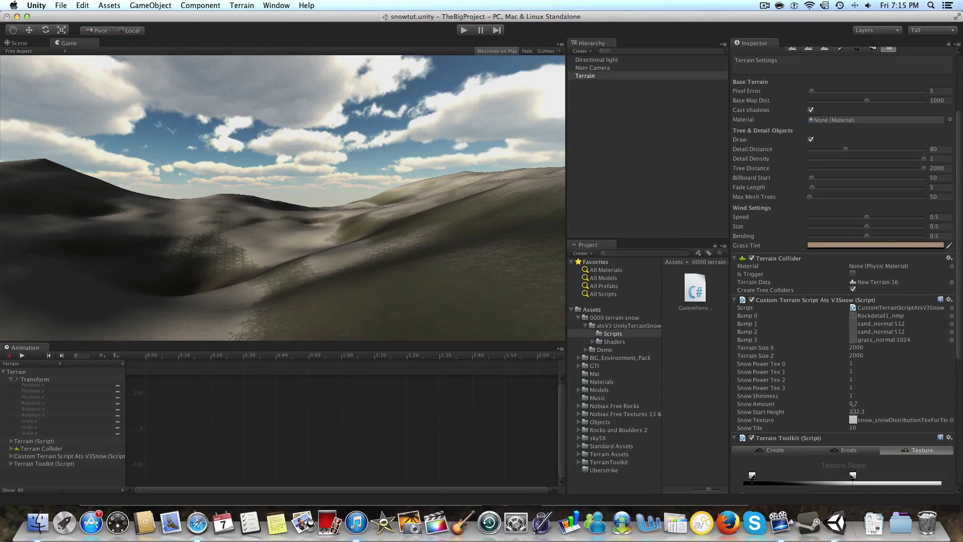
mouse_move(851, 410)
mouse_down()
mouse_move(795, 416)
mouse_move(830, 417)
mouse_move(806, 411)
mouse_move(819, 405)
mouse_up()
click(819, 405)
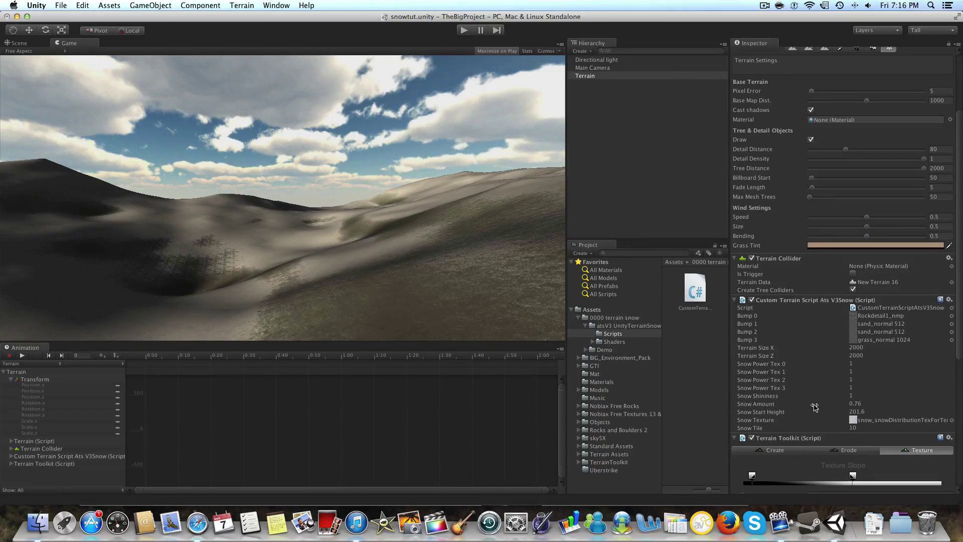
drag(814, 406, 816, 407)
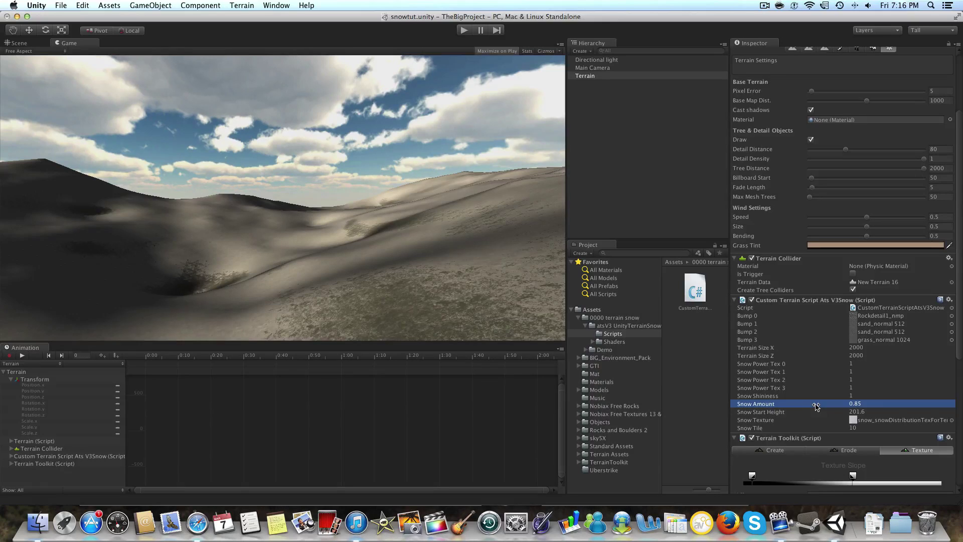